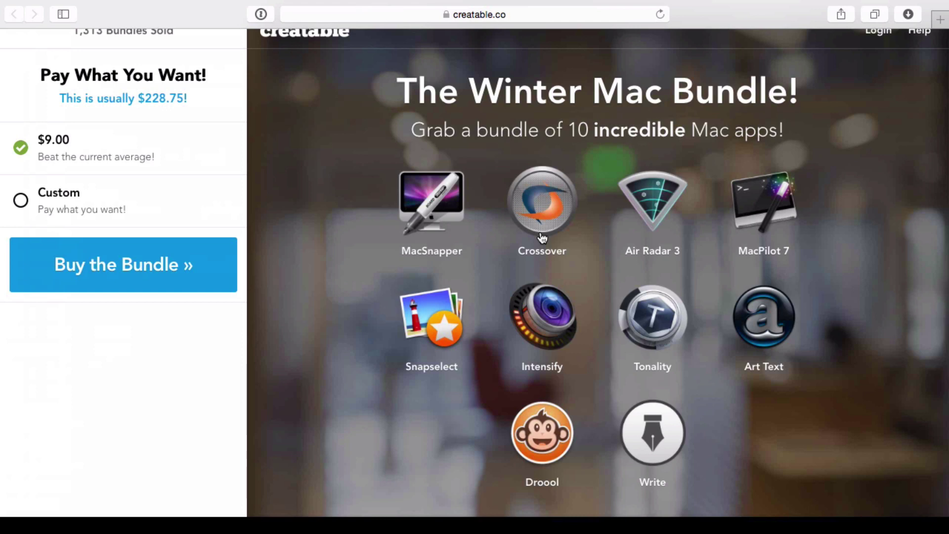
View and then close the Crossover ($49.95) details in Creatable's Winter Mac Bundle
{"action": "left_click", "coordinate": [542, 238]}
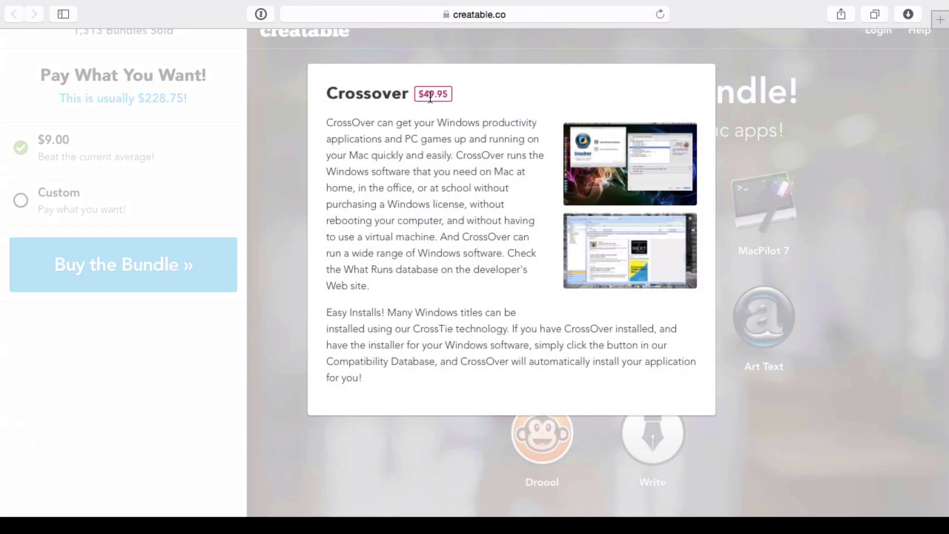
{"action": "left_click", "coordinate": [248, 200]}
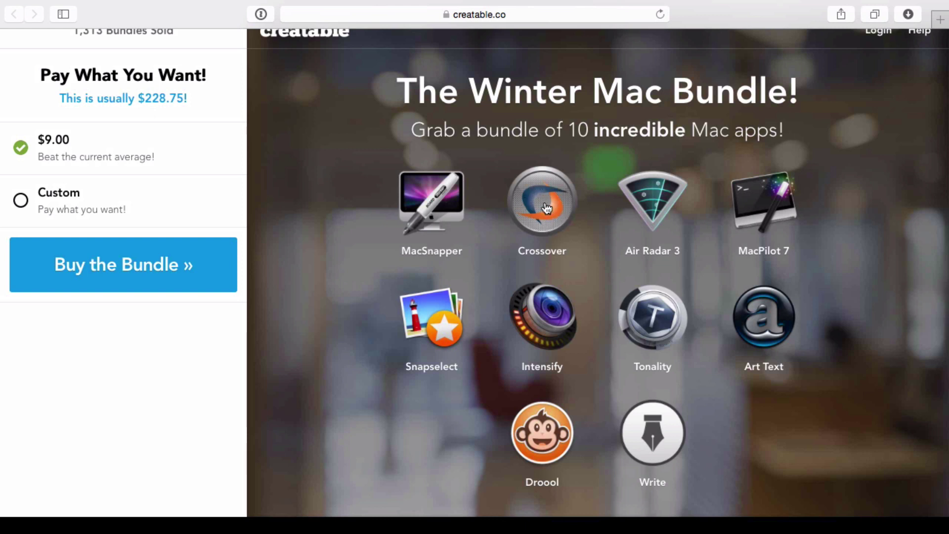
{"action": "key", "text": "ctrl+Left"}
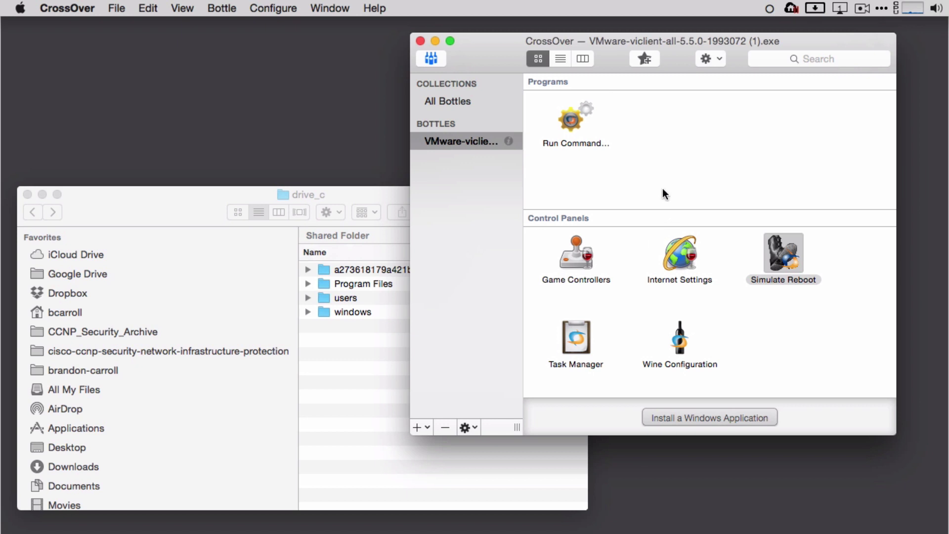
{"action": "right_click", "coordinate": [464, 142]}
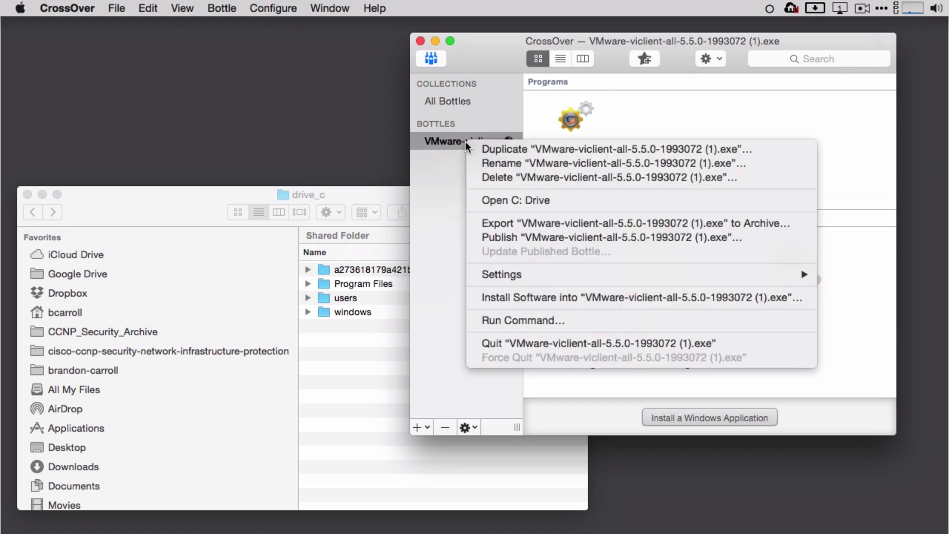
Start installing an Unsupported Applications > Other Application into the VMware-viclient bottle
{"action": "left_click", "coordinate": [527, 298]}
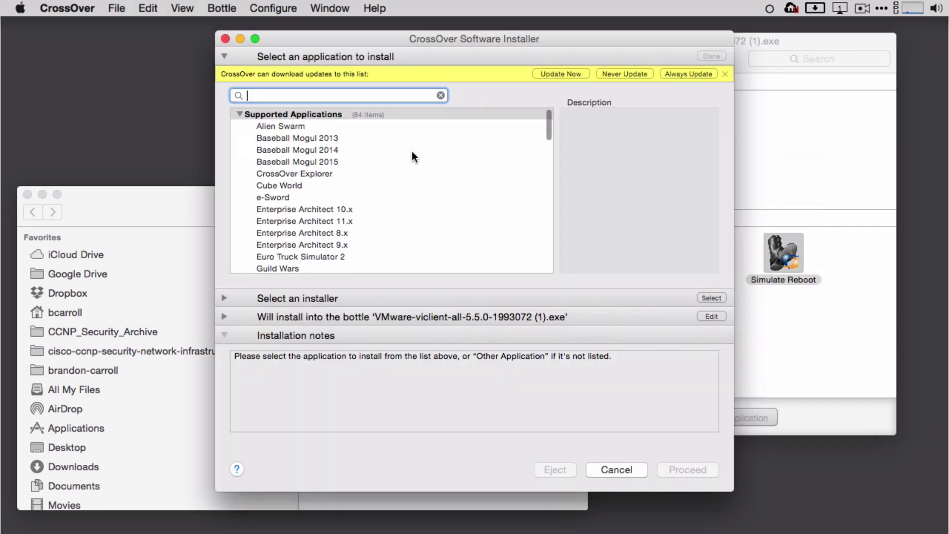
{"action": "left_click", "coordinate": [240, 115]}
{"action": "left_click", "coordinate": [285, 149]}
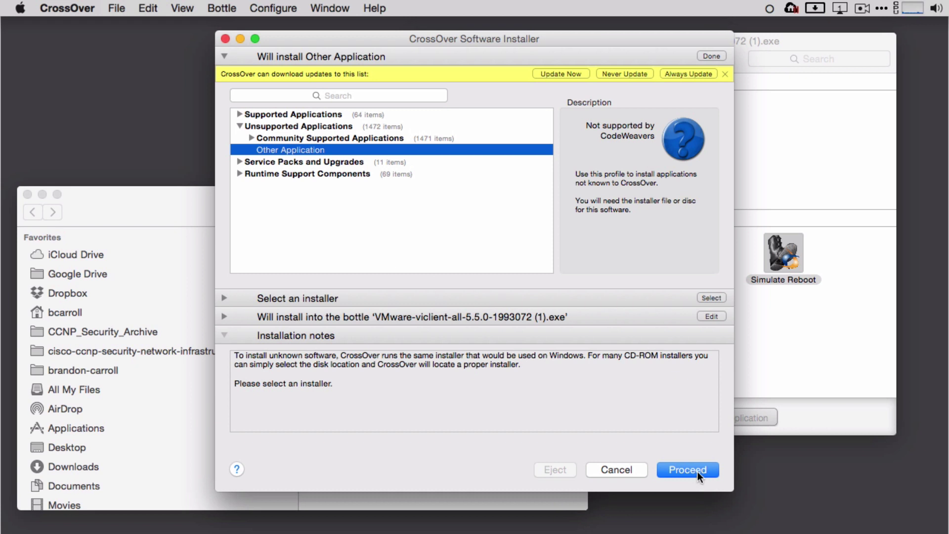
Use VMware-viclient-all-5.5.0-1993072 (1).exe from Downloads as the installer file
{"action": "left_click", "coordinate": [224, 299]}
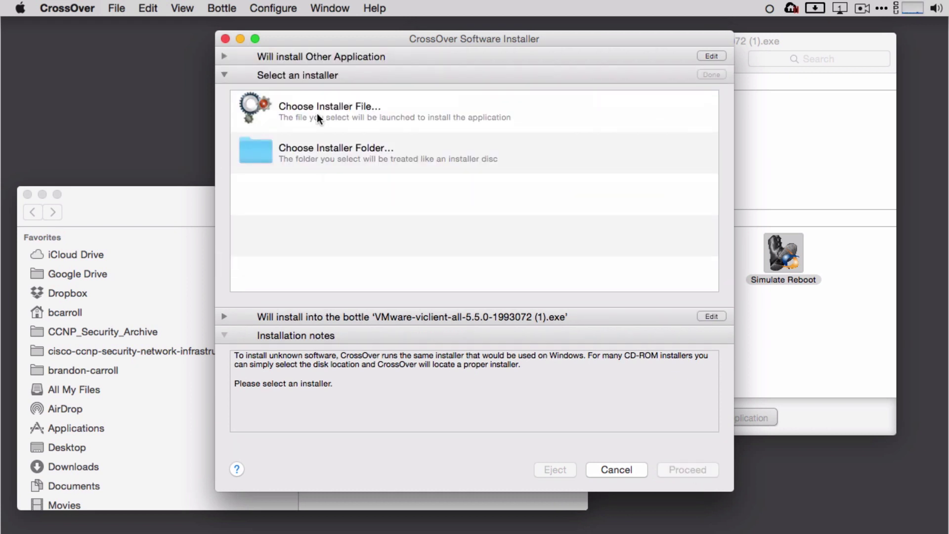
{"action": "left_click", "coordinate": [420, 146]}
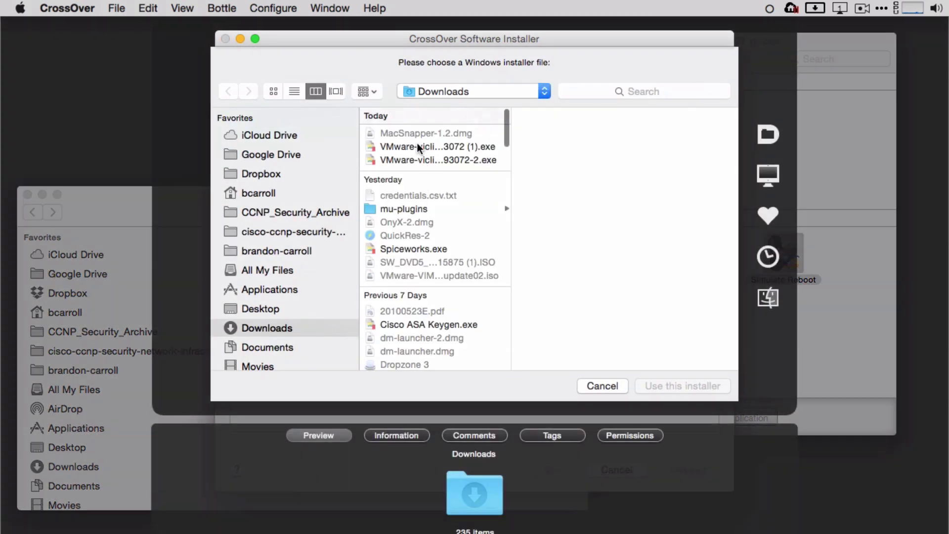
{"action": "left_click", "coordinate": [689, 384]}
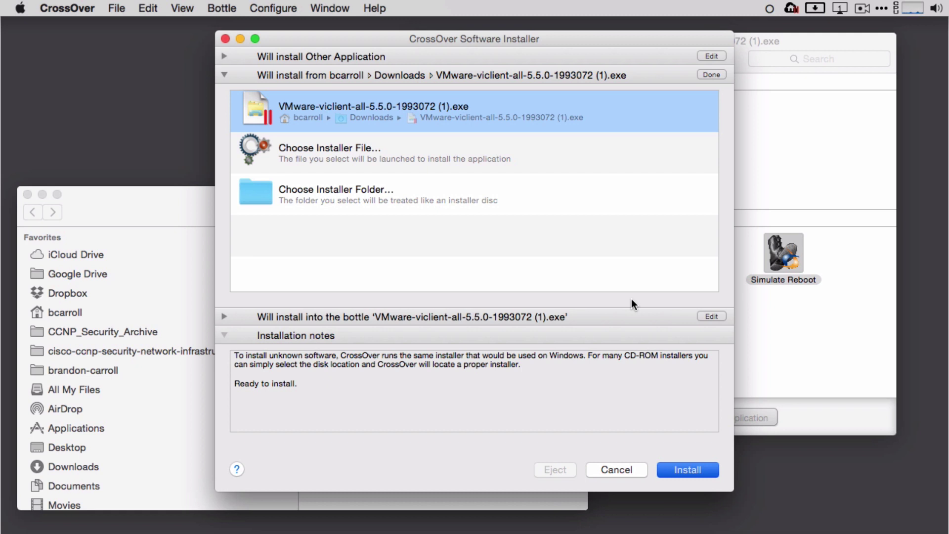
Install vSphere Client 5.5 in English, accepting the EULA and the default destination folder
{"action": "key", "text": "Return"}
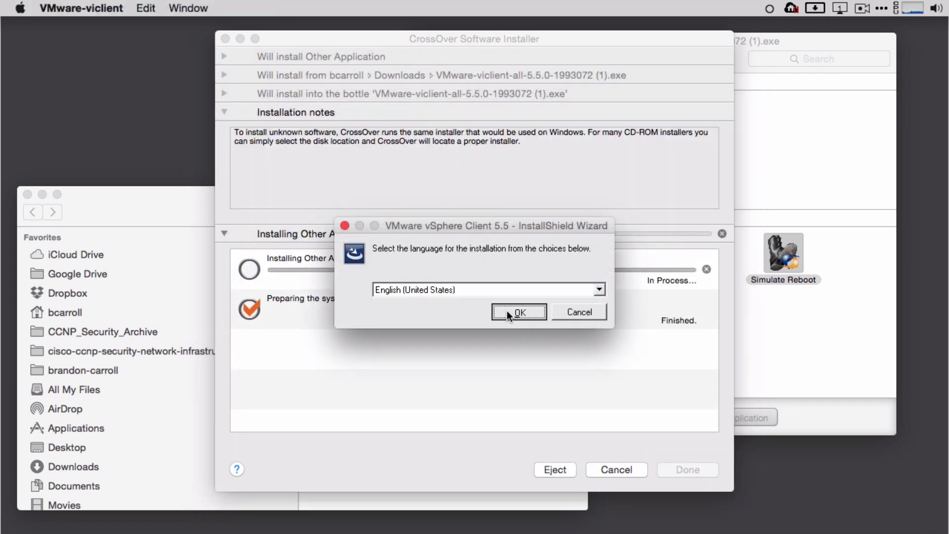
{"action": "left_click", "coordinate": [508, 314]}
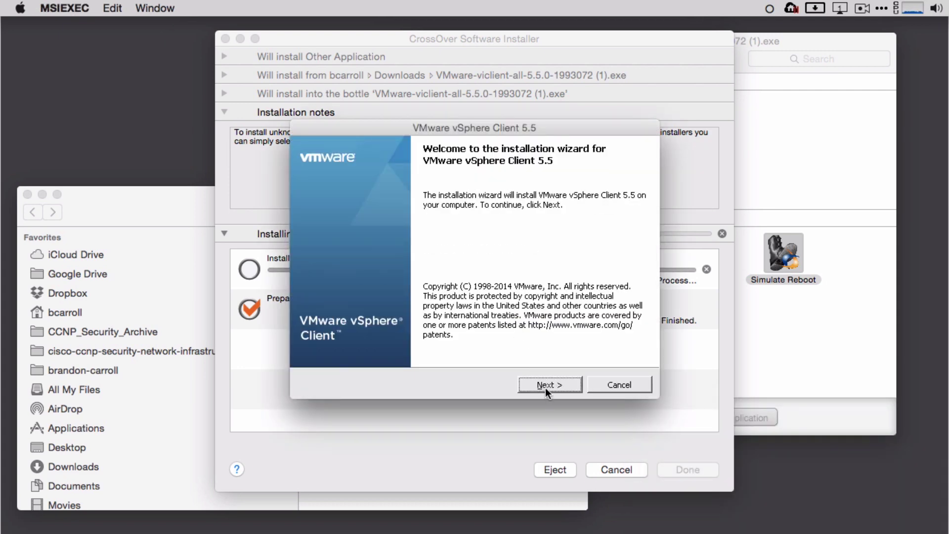
{"action": "left_click", "coordinate": [545, 388]}
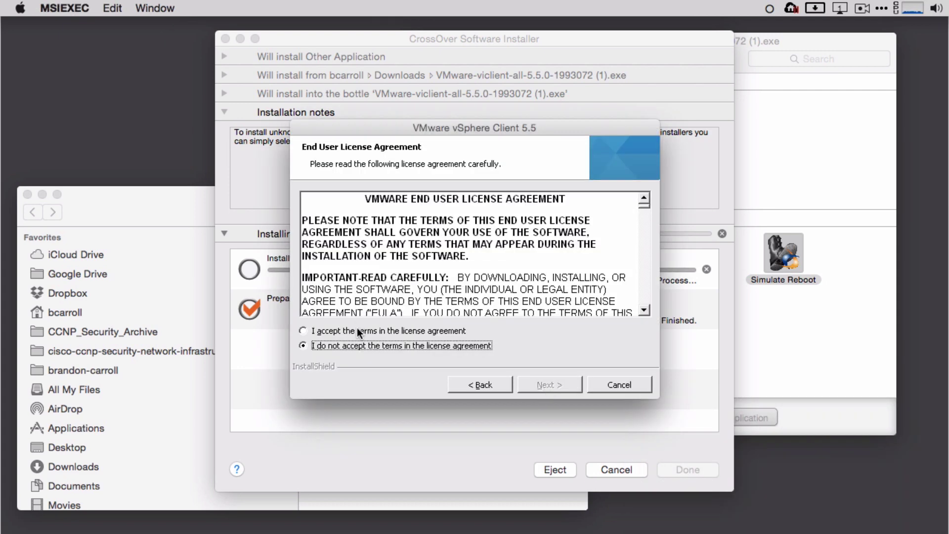
{"action": "left_click", "coordinate": [357, 330]}
{"action": "left_click", "coordinate": [547, 385]}
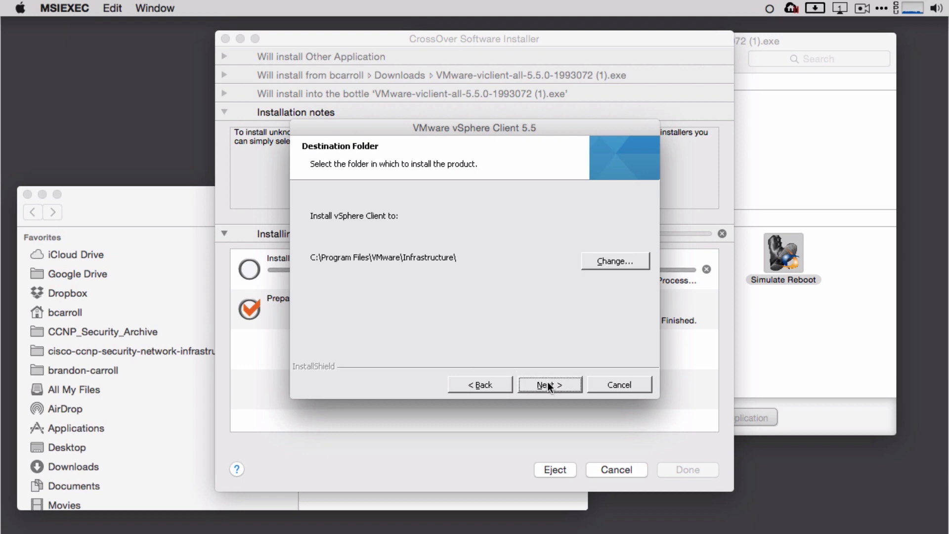
{"action": "left_click", "coordinate": [547, 384]}
{"action": "left_click", "coordinate": [548, 385]}
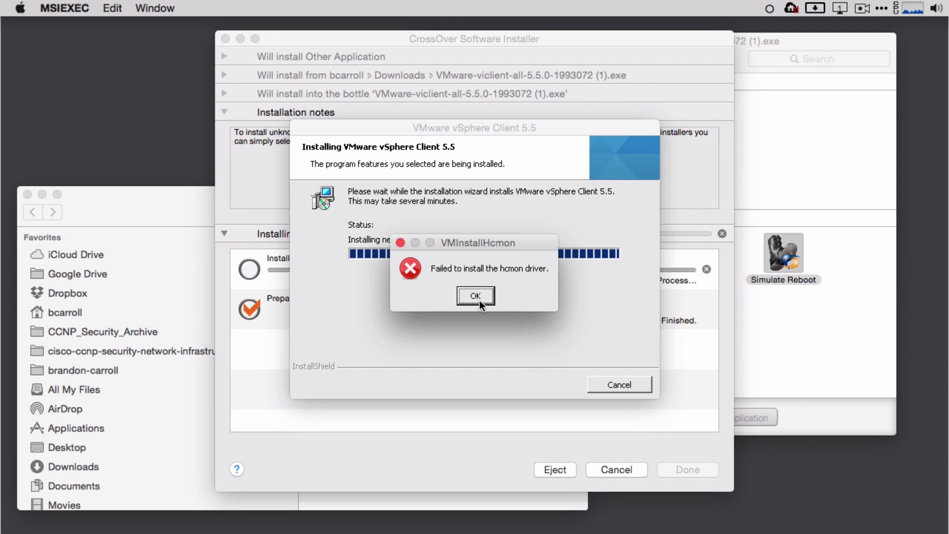
In drive_c, expand Program Files > VMware > Infrastructure > Virtual Infrastructure Client
{"action": "left_click", "coordinate": [165, 211]}
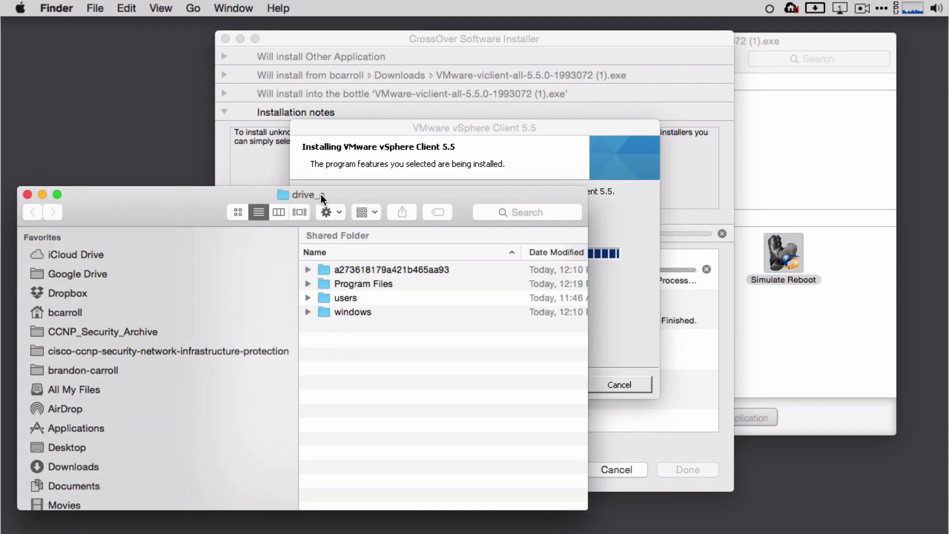
{"action": "left_click", "coordinate": [307, 285]}
{"action": "left_click", "coordinate": [323, 382]}
{"action": "left_click", "coordinate": [340, 396]}
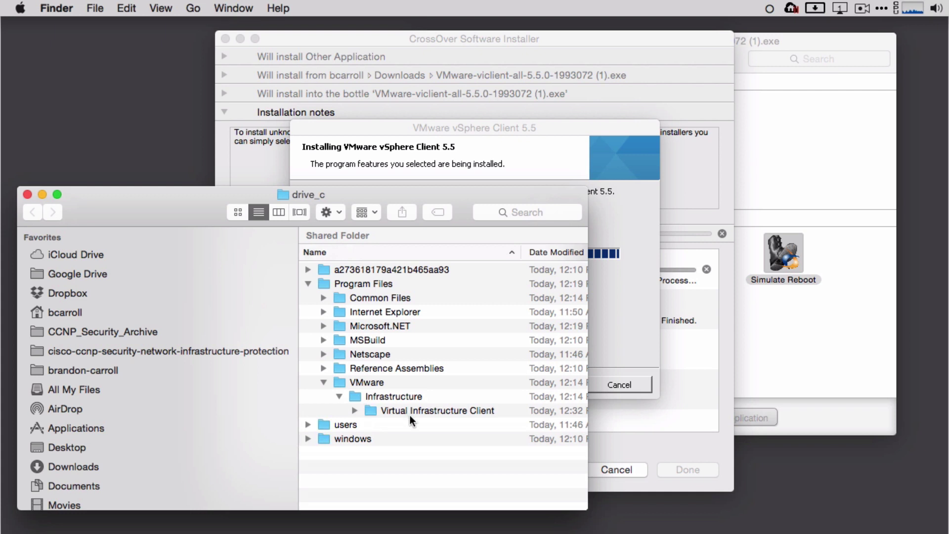
{"action": "left_click", "coordinate": [354, 411]}
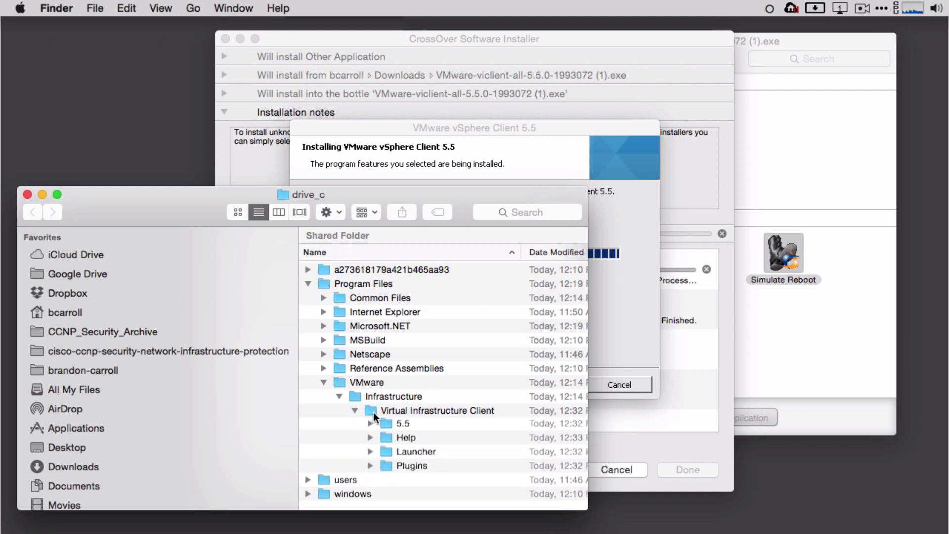
Collapse VMware and go up to the VMware-viclient-all-5.5.0-1993072 (1).exe bottle folder
{"action": "left_click", "coordinate": [323, 382]}
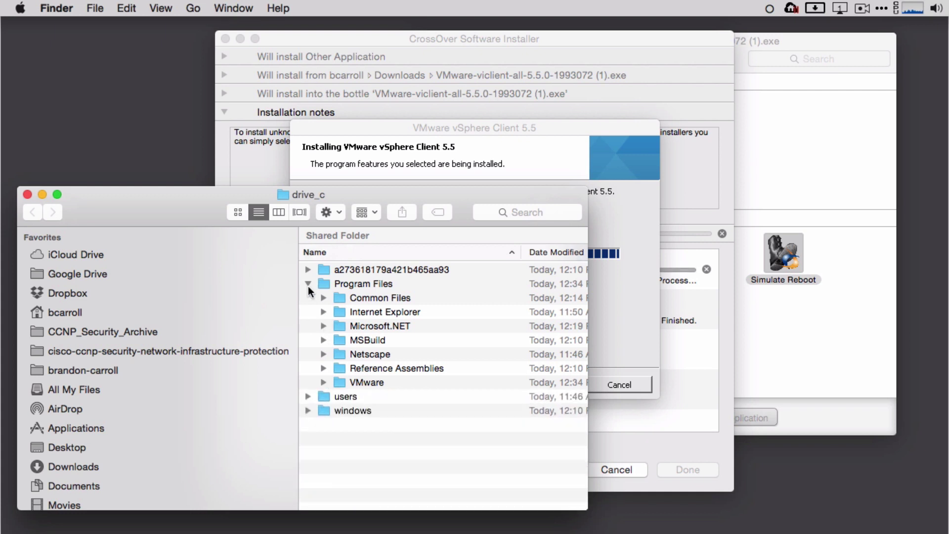
{"action": "left_click", "coordinate": [299, 191], "text": "super"}
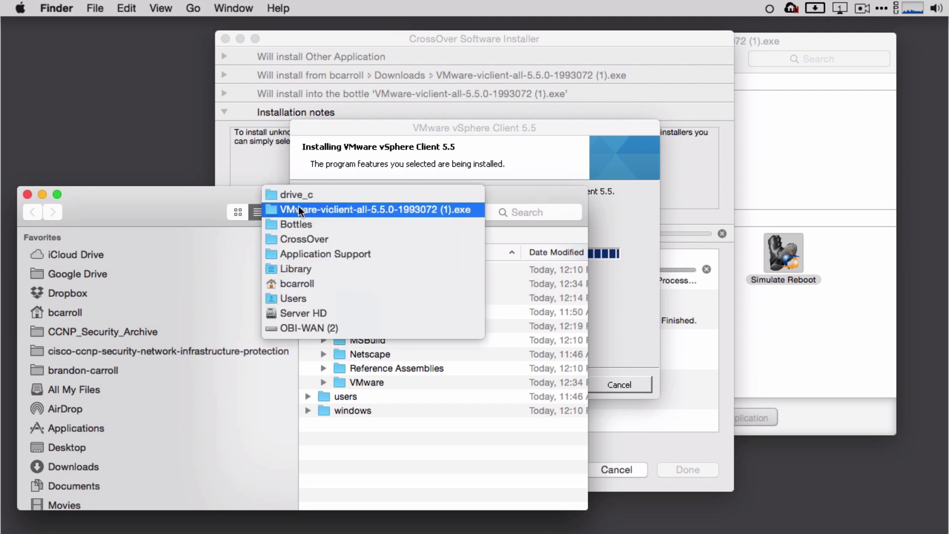
{"action": "left_click", "coordinate": [298, 208]}
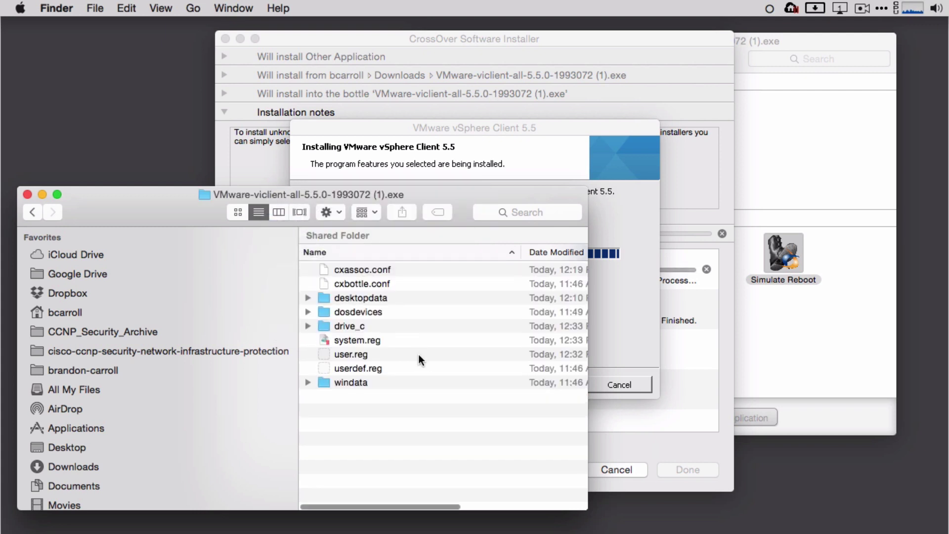
Duplicate the bottle's drive_c folder with Cmd+D and select the resulting drive_c copy
{"action": "right_click", "coordinate": [346, 325]}
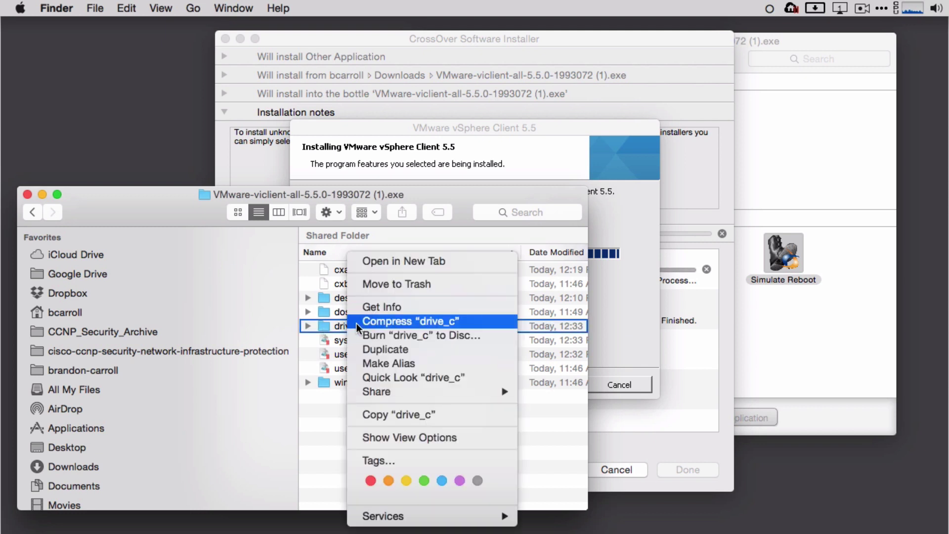
{"action": "key", "text": "Escape"}
{"action": "left_click", "coordinate": [321, 324]}
{"action": "key", "text": "super+c"}
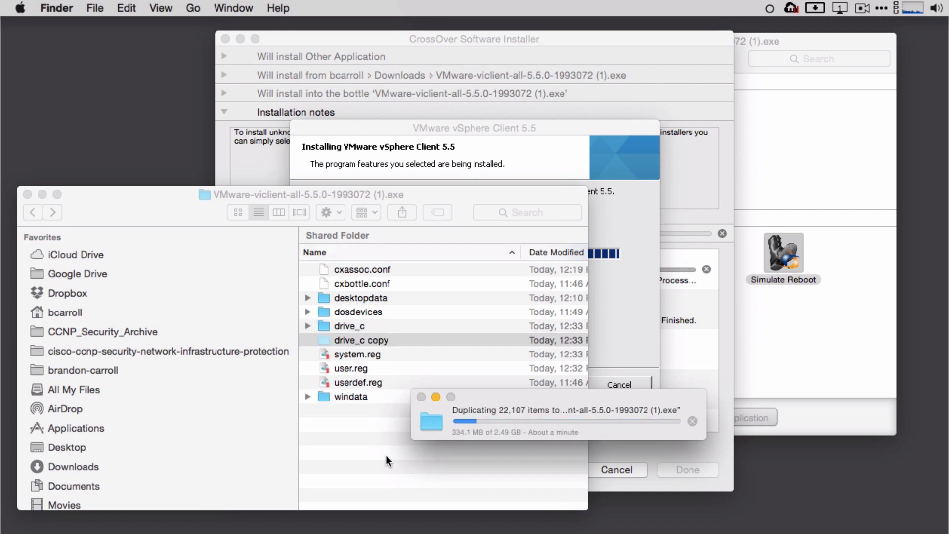
{"action": "left_click", "coordinate": [385, 455]}
{"action": "left_click", "coordinate": [385, 455]}
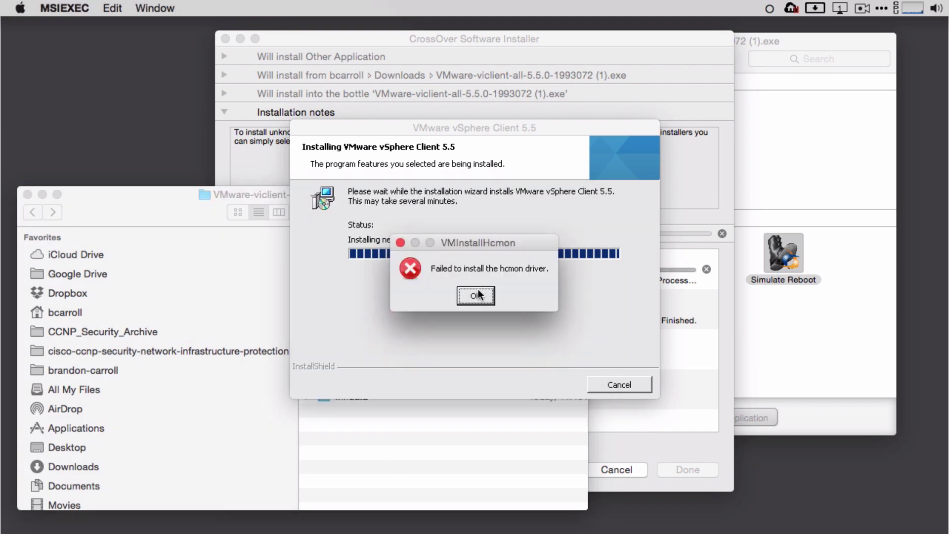
Dismiss the hcmon driver error, finish the vSphere setup and close CrossOver's installer
{"action": "left_click", "coordinate": [473, 297]}
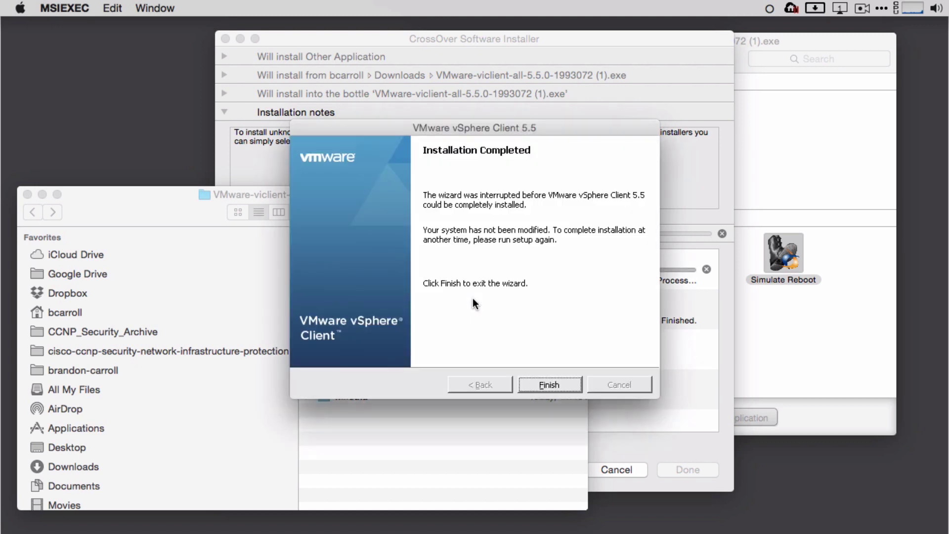
{"action": "left_click", "coordinate": [550, 384]}
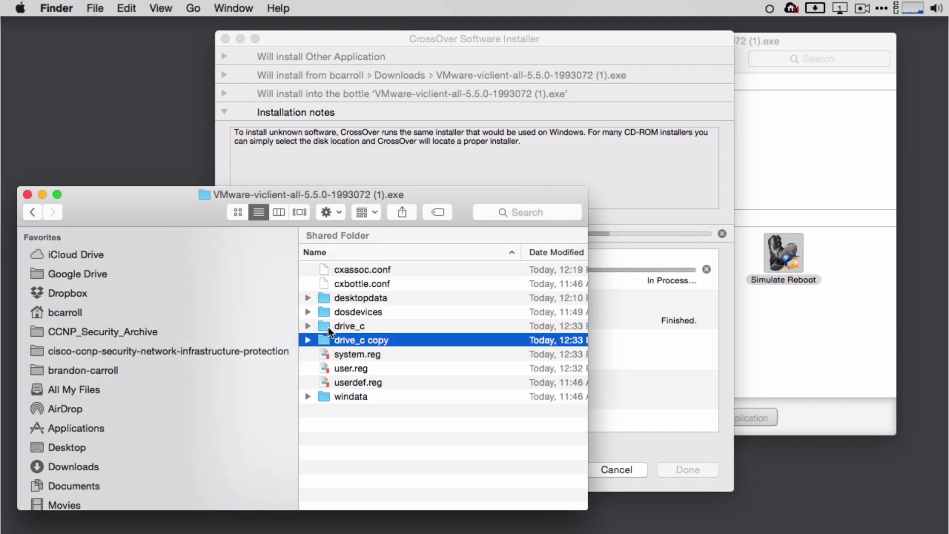
{"action": "left_click", "coordinate": [586, 140]}
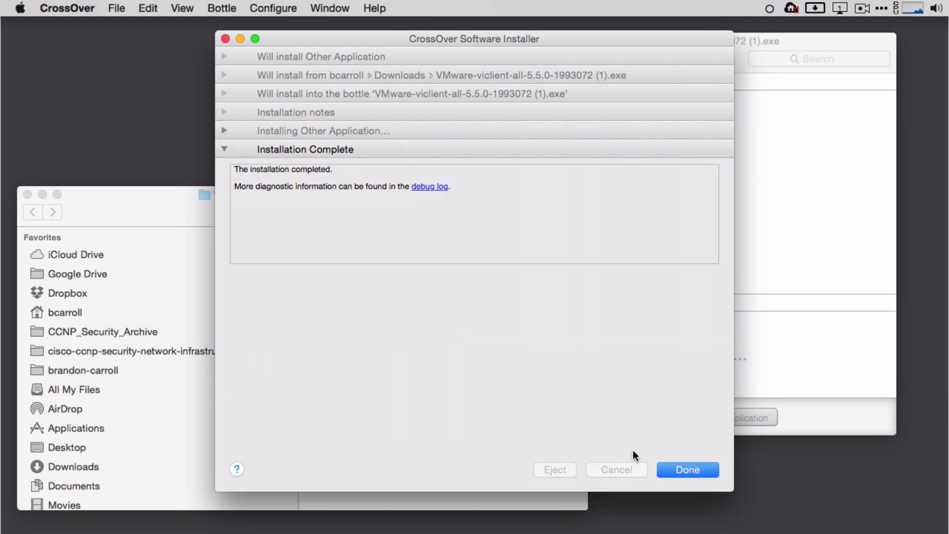
{"action": "left_click", "coordinate": [684, 470]}
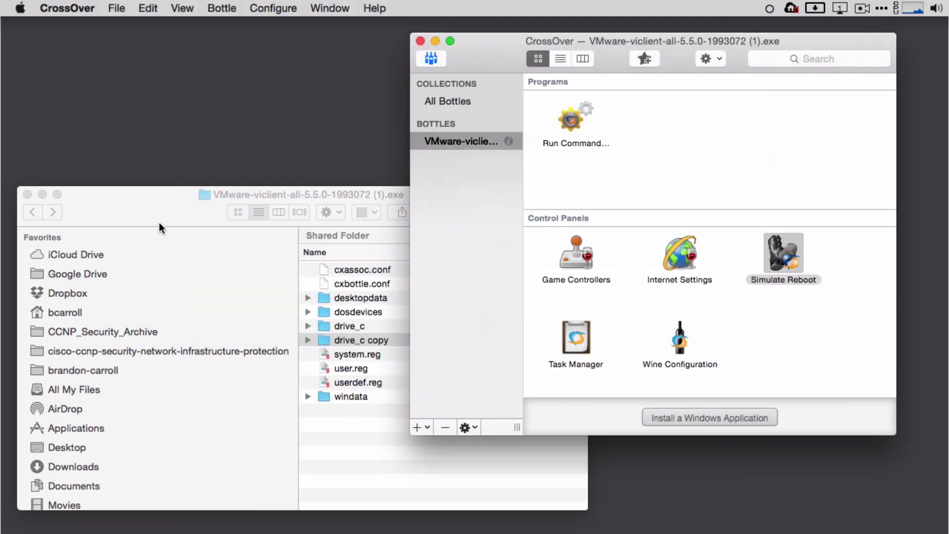
Inspect drive_c's installed VMware folder, then collapse drive_c again
{"action": "left_click", "coordinate": [159, 226]}
{"action": "left_click", "coordinate": [308, 326]}
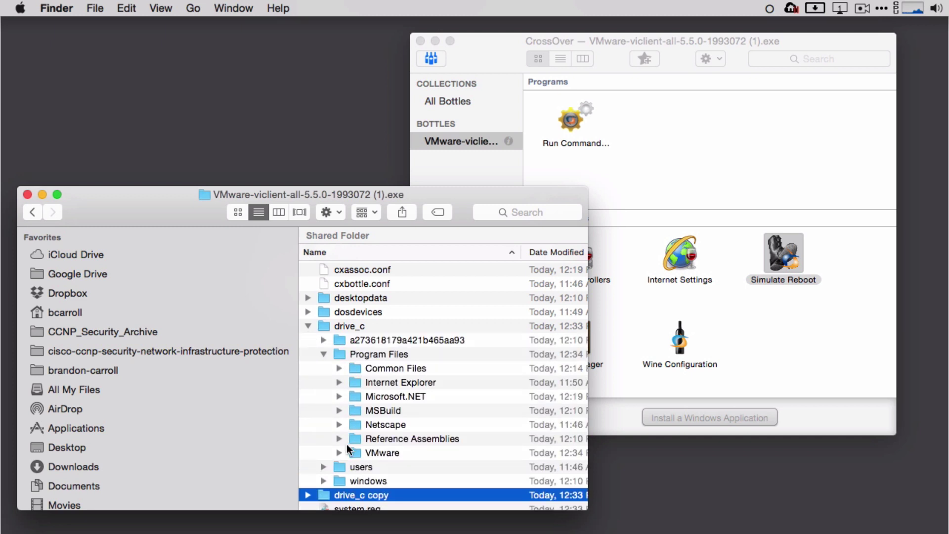
{"action": "left_click", "coordinate": [339, 452]}
{"action": "left_click", "coordinate": [308, 325]}
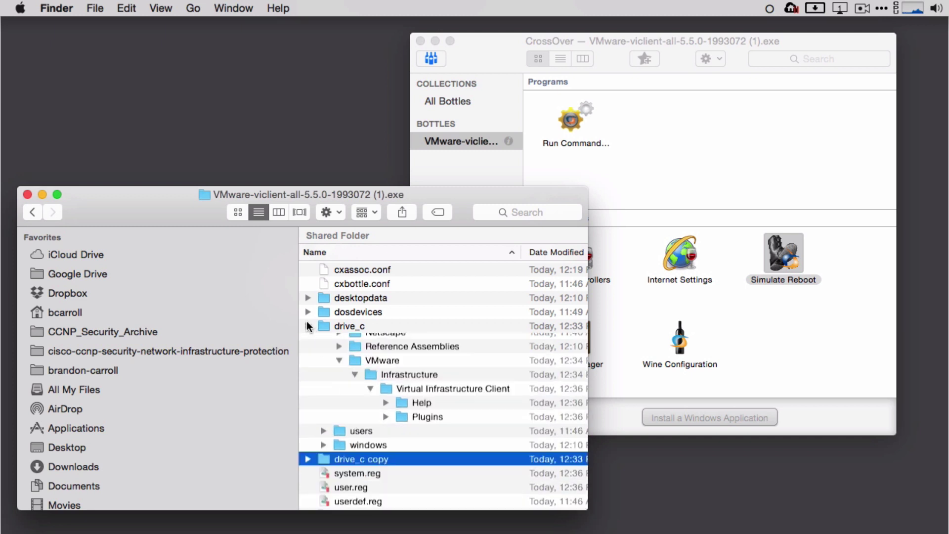
Trash the original drive_c and rename 'drive_c copy' to drive_c
{"action": "left_click", "coordinate": [342, 328]}
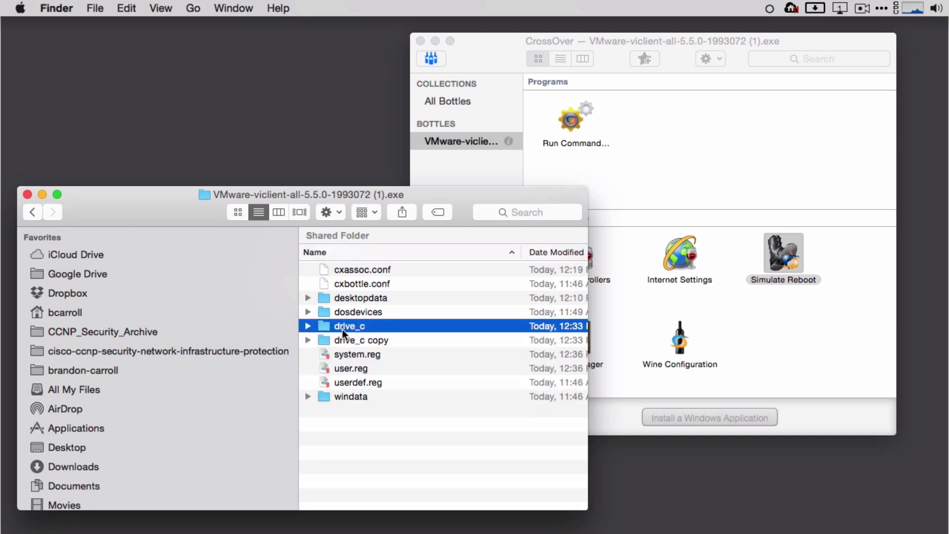
{"action": "key", "text": "super+BackSpace"}
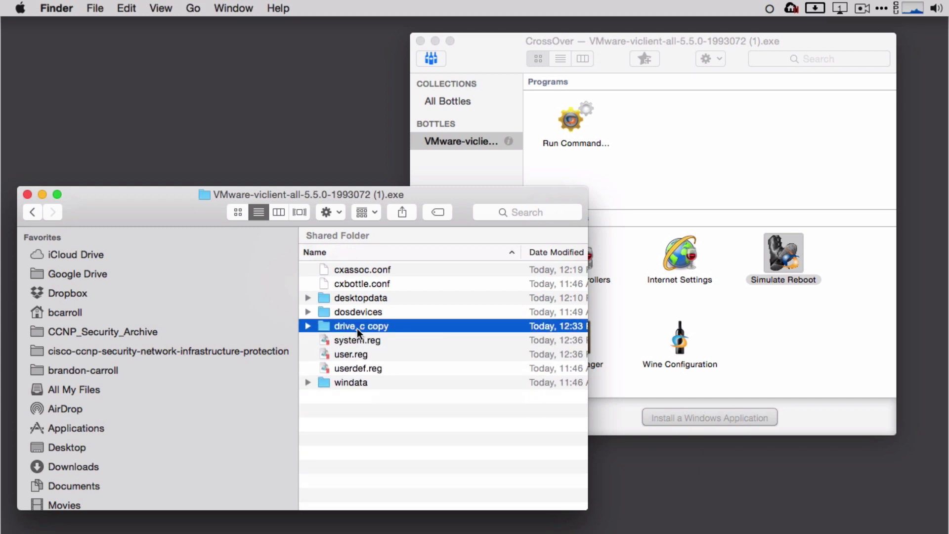
{"action": "key", "text": "Return"}
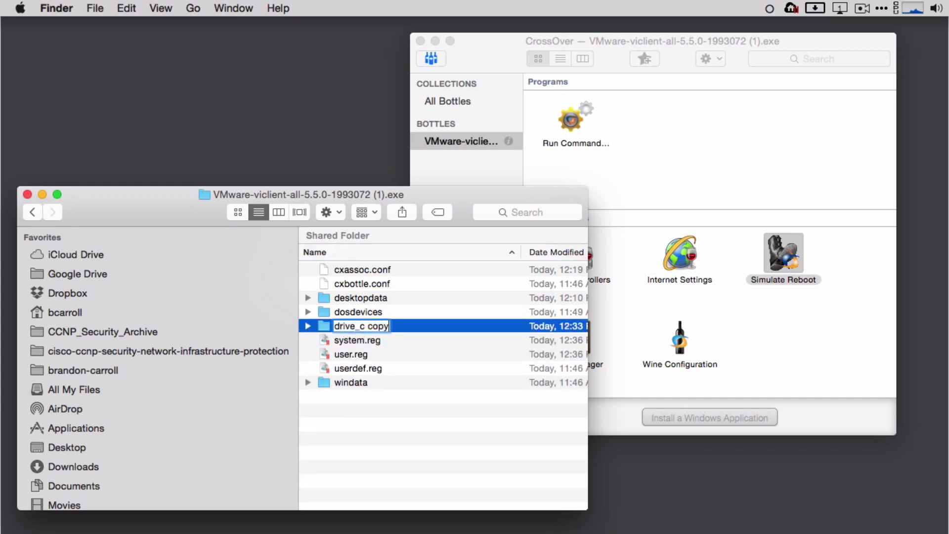
{"action": "key", "text": "BackSpace"}
{"action": "key", "text": "BackSpace"}
{"action": "key", "text": "BackSpace"}
{"action": "key", "text": "BackSpace"}
{"action": "key", "text": "BackSpace"}
{"action": "key", "text": "Return"}
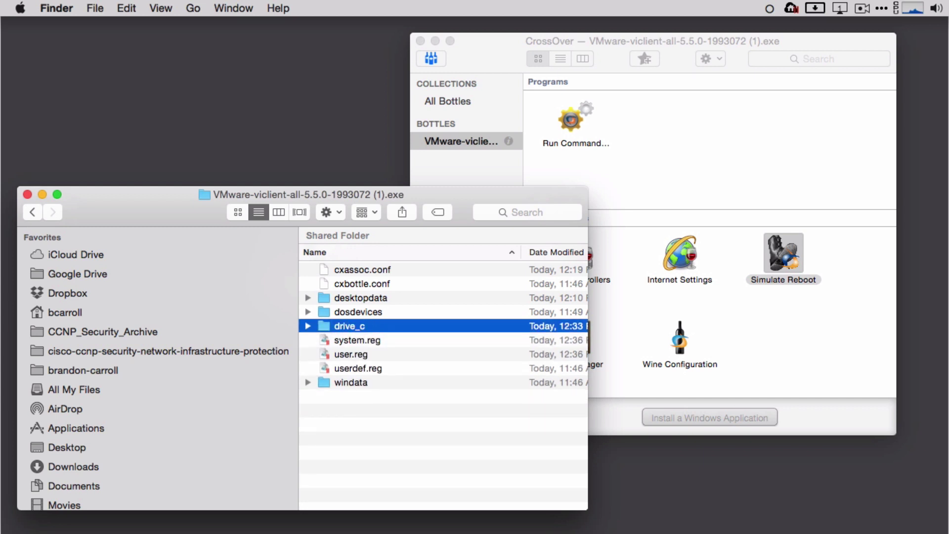
{"action": "left_click", "coordinate": [400, 454]}
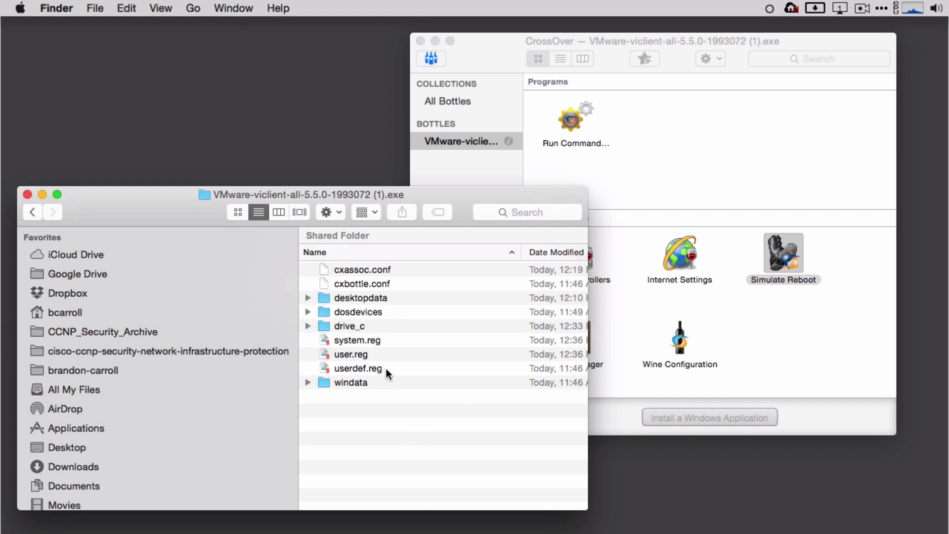
Expand drive_c > Program Files > VMware > Infrastructure in the bottle's Finder listing
{"action": "left_click", "coordinate": [723, 157]}
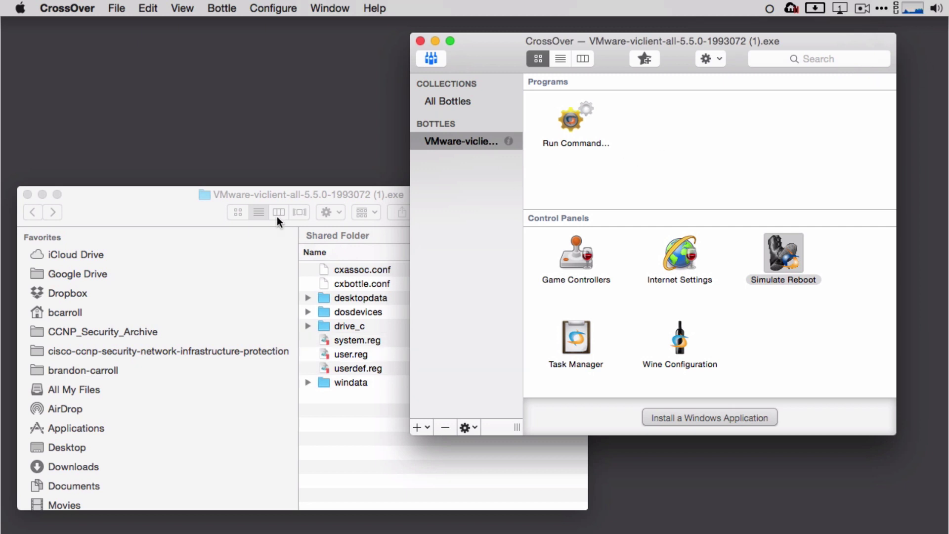
{"action": "left_click", "coordinate": [170, 218]}
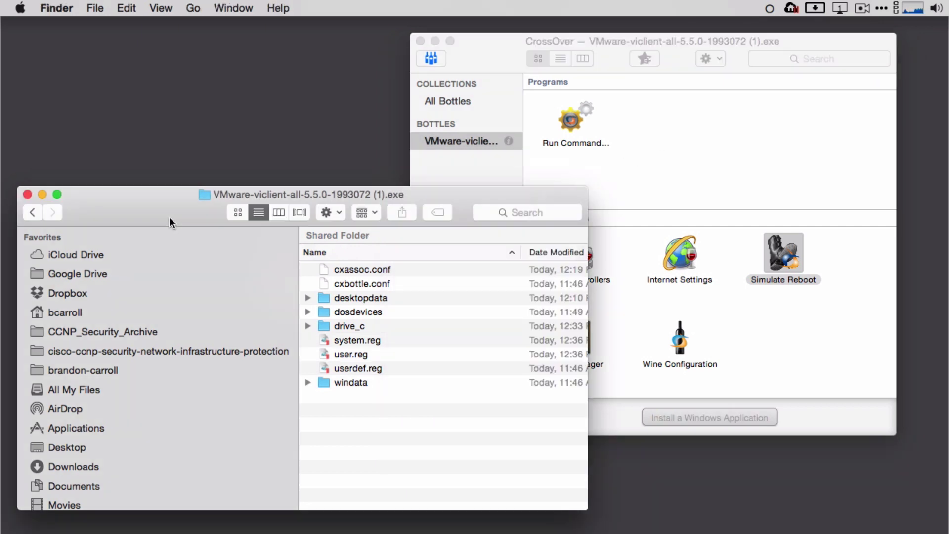
{"action": "left_click", "coordinate": [307, 326]}
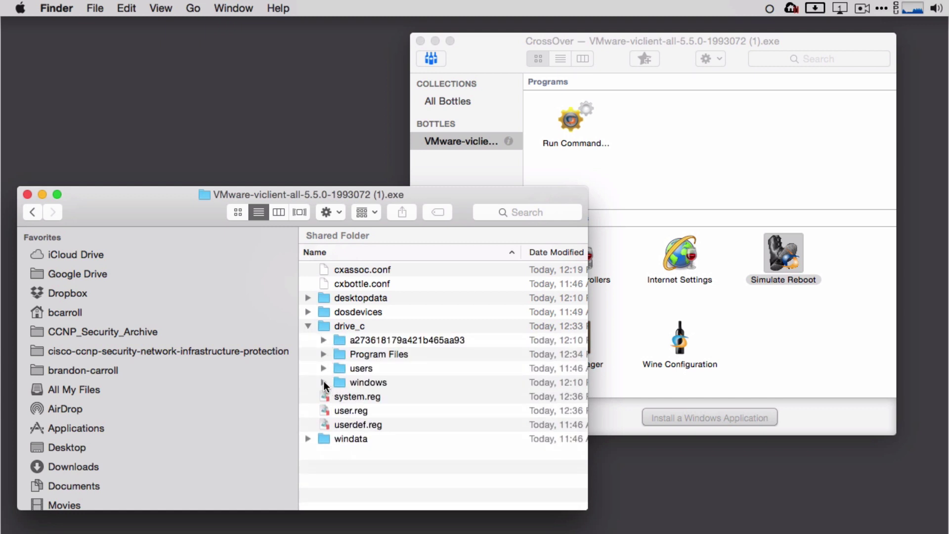
{"action": "left_click", "coordinate": [323, 354]}
{"action": "scroll", "coordinate": [346, 406], "scroll_direction": "down", "scroll_amount": 2}
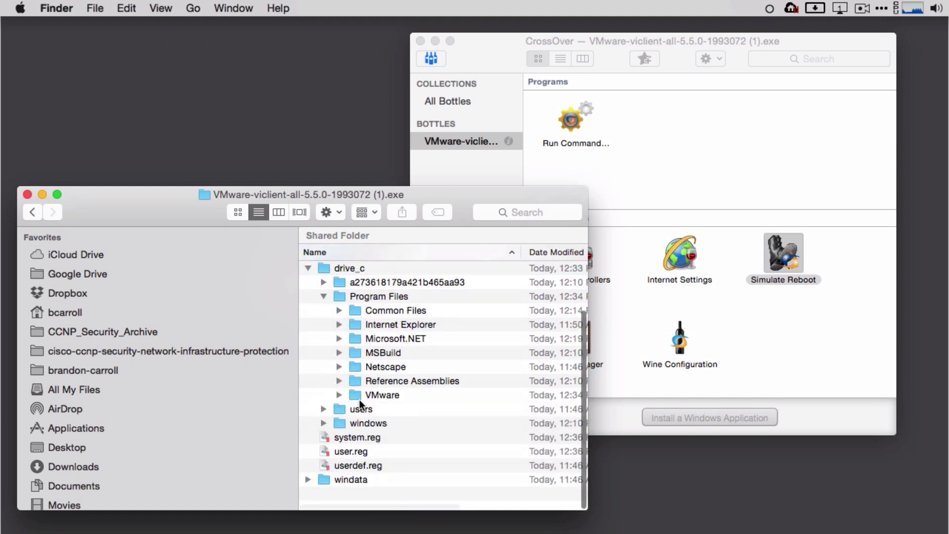
{"action": "left_click", "coordinate": [341, 417]}
{"action": "scroll", "coordinate": [345, 418], "scroll_direction": "down", "scroll_amount": 1}
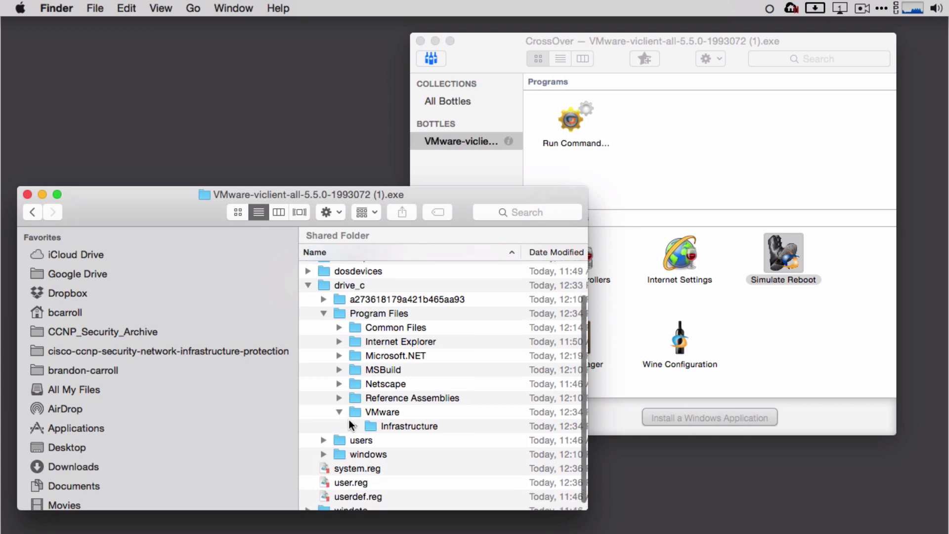
{"action": "left_click", "coordinate": [353, 423]}
Expand Virtual Infrastructure Client > Launcher and bring up Open With options for VpxClient.exe
{"action": "scroll", "coordinate": [361, 422], "scroll_direction": "down", "scroll_amount": 1}
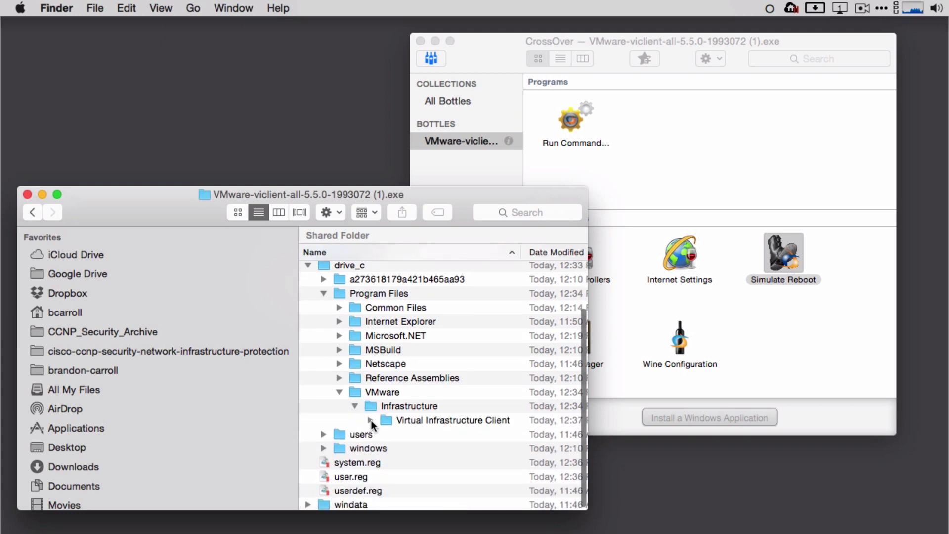
{"action": "left_click", "coordinate": [371, 419]}
{"action": "scroll", "coordinate": [372, 420], "scroll_direction": "down", "scroll_amount": 3}
{"action": "left_click", "coordinate": [385, 409]}
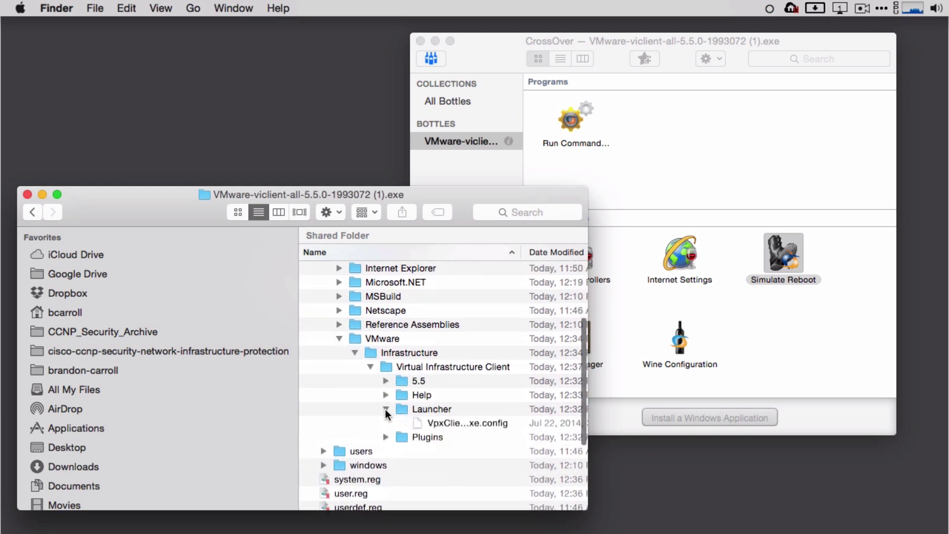
{"action": "scroll", "coordinate": [386, 410], "scroll_direction": "down", "scroll_amount": 5}
{"action": "left_click", "coordinate": [449, 363]}
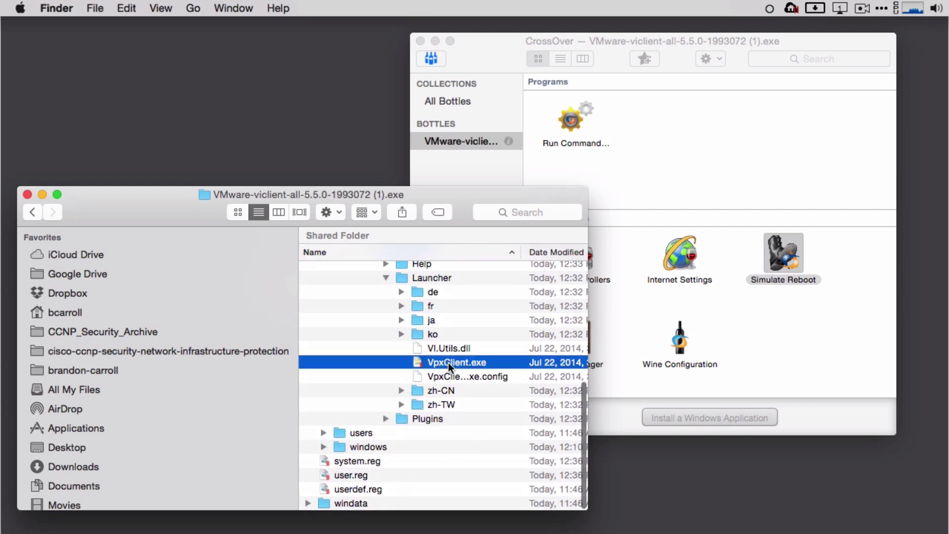
{"action": "right_click", "coordinate": [449, 363]}
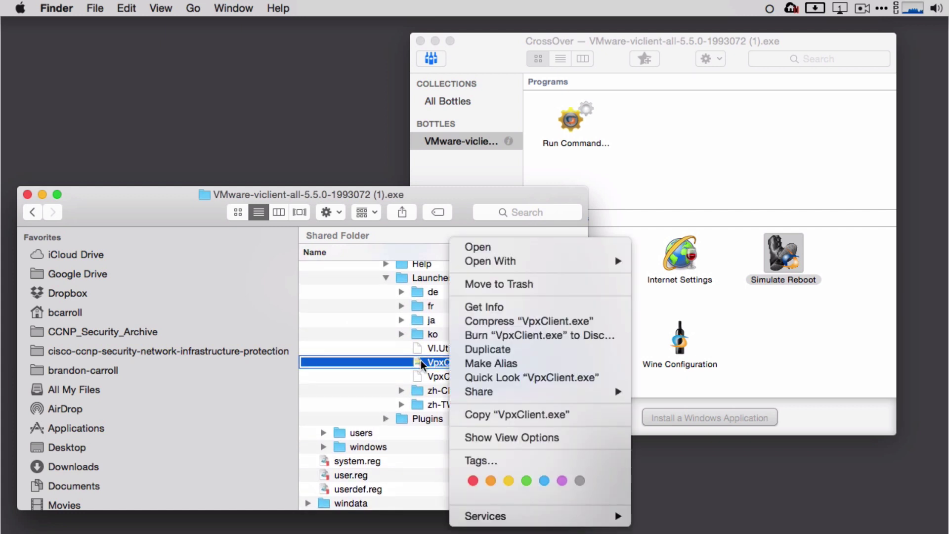
{"action": "right_click", "coordinate": [437, 361]}
Run VpxClient.exe with CrossOver and enter host 192.168.1.161 in the login dialog
{"action": "mouse_move", "coordinate": [491, 262]}
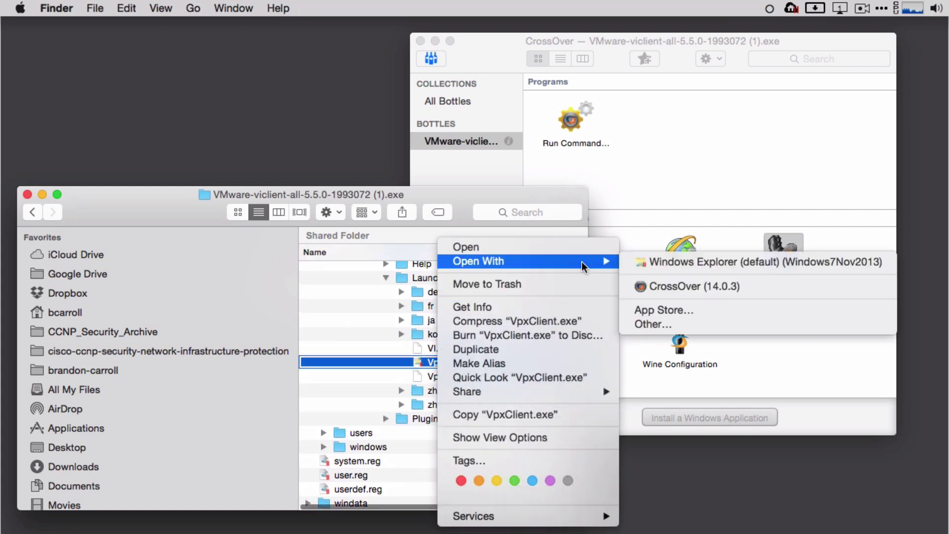
{"action": "left_click", "coordinate": [663, 286]}
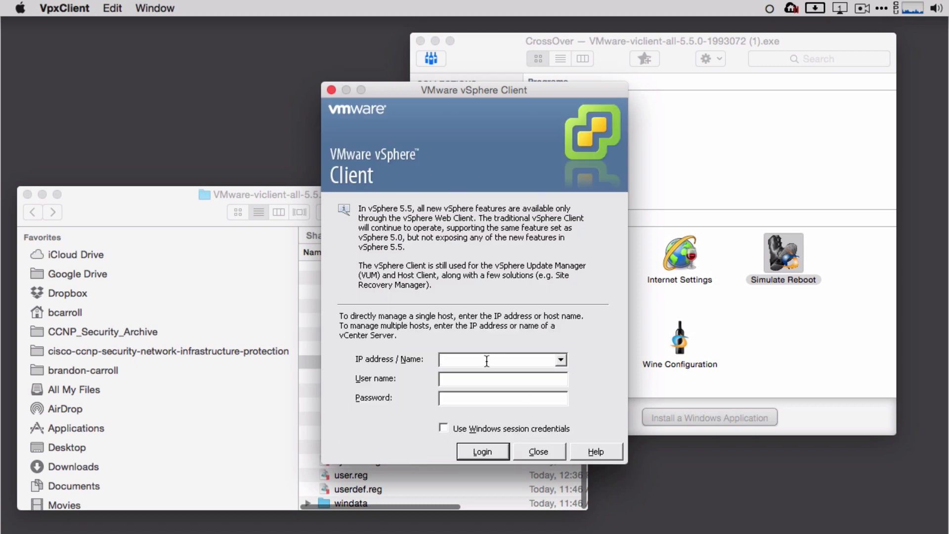
{"action": "type", "text": "192.168.1.161"}
Log in as root with the account password, ignoring the certificate security warning
{"action": "left_click", "coordinate": [474, 379]}
{"action": "type", "text": "root"}
{"action": "key", "text": "Tab"}
{"action": "type", "text": "********"}
{"action": "left_click", "coordinate": [490, 450]}
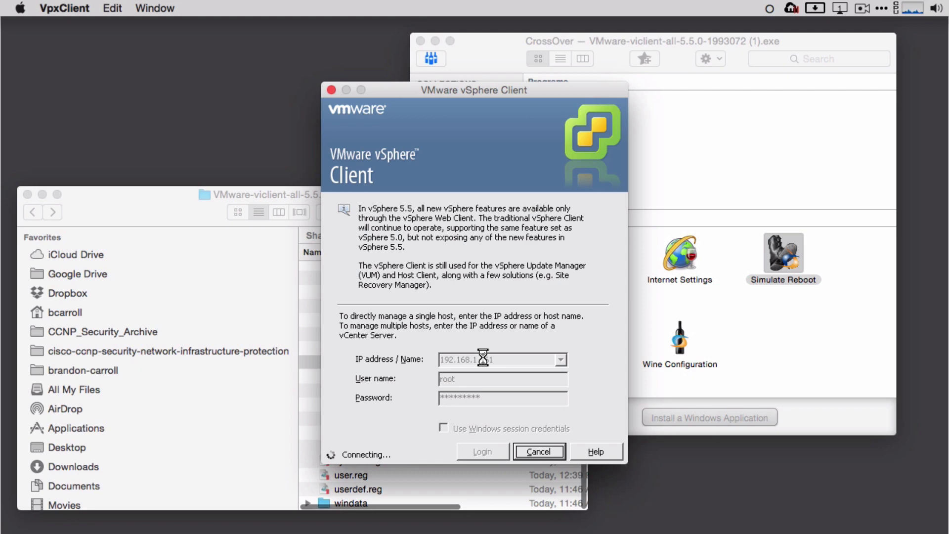
{"action": "left_click", "coordinate": [523, 335]}
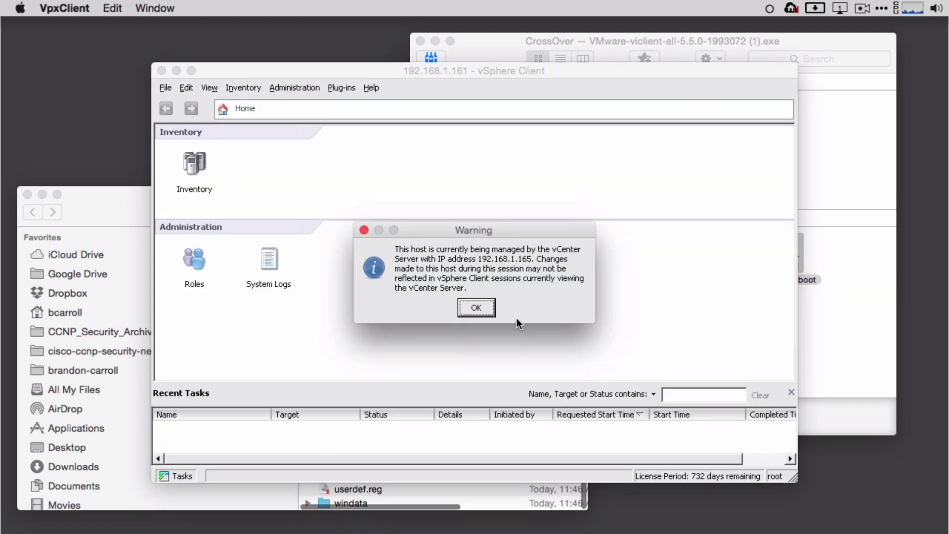
Dismiss the vCenter warning and expand host 192.168.1.161 to show its eight VMs, ASAv through Windows Server 2012 R2
{"action": "left_click", "coordinate": [478, 308]}
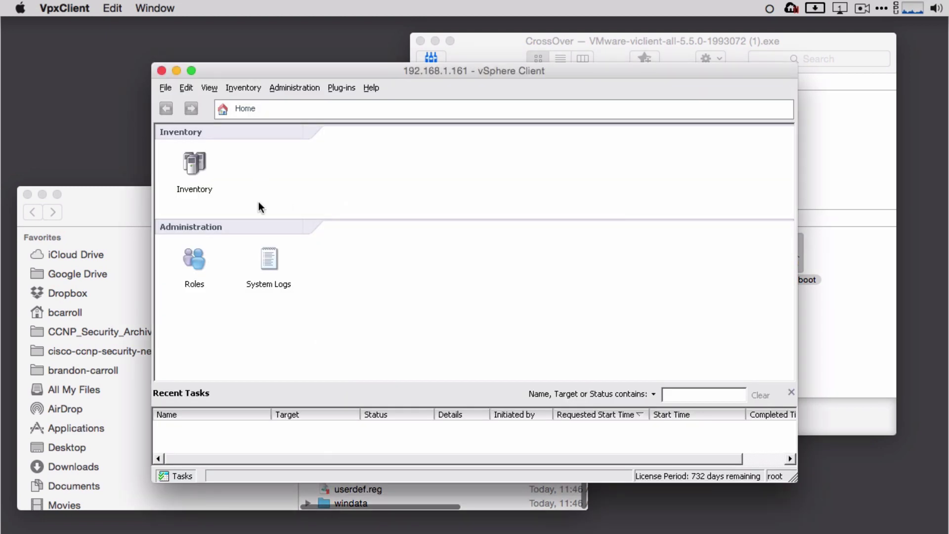
{"action": "left_click", "coordinate": [188, 171]}
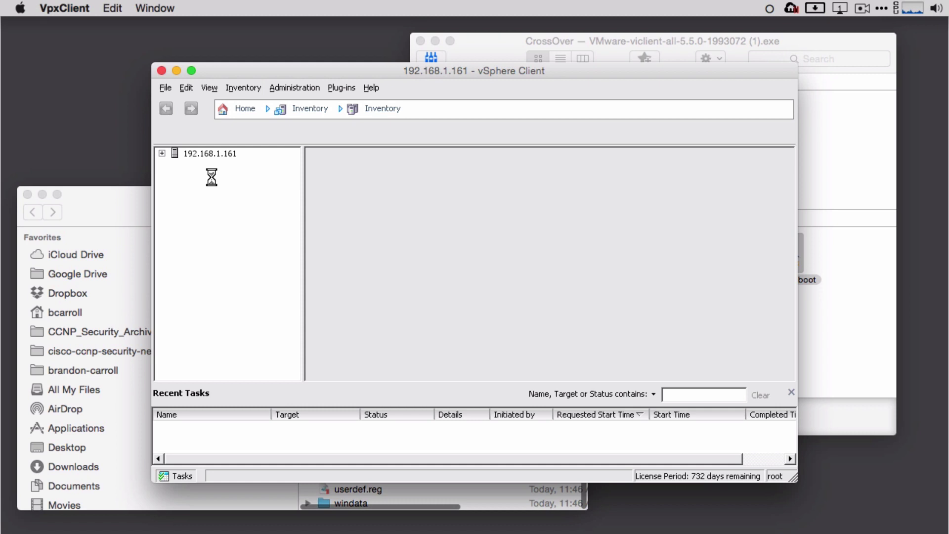
{"action": "left_click", "coordinate": [161, 153]}
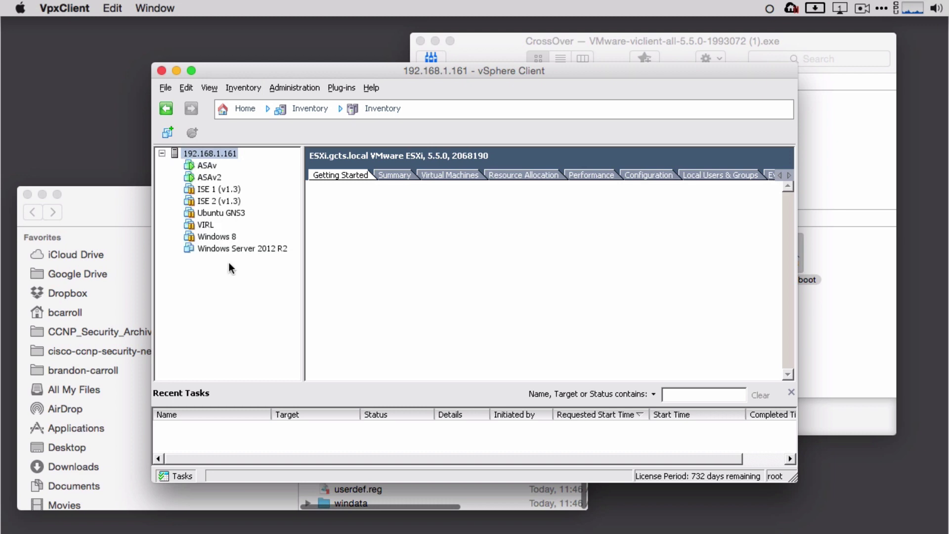